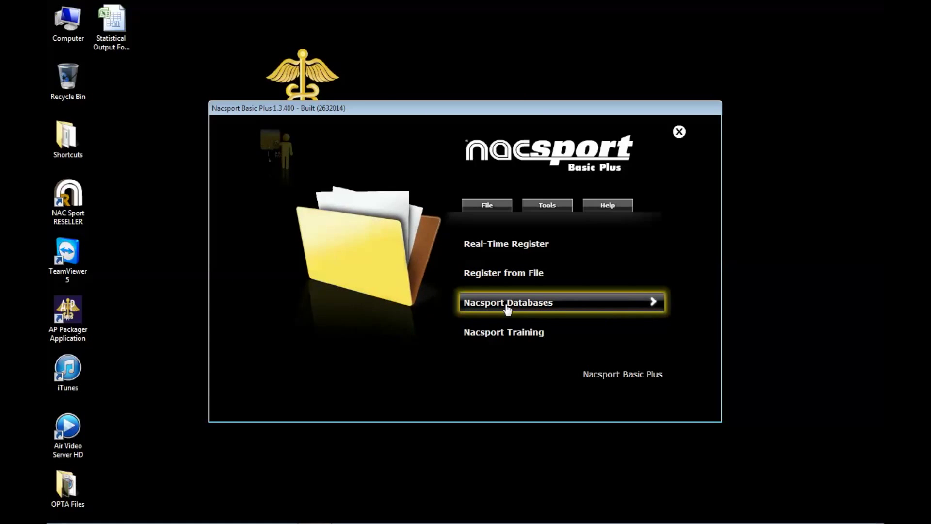
Open the Football Home V Away.nac database preview from the Nacsport Databases list
click(507, 307)
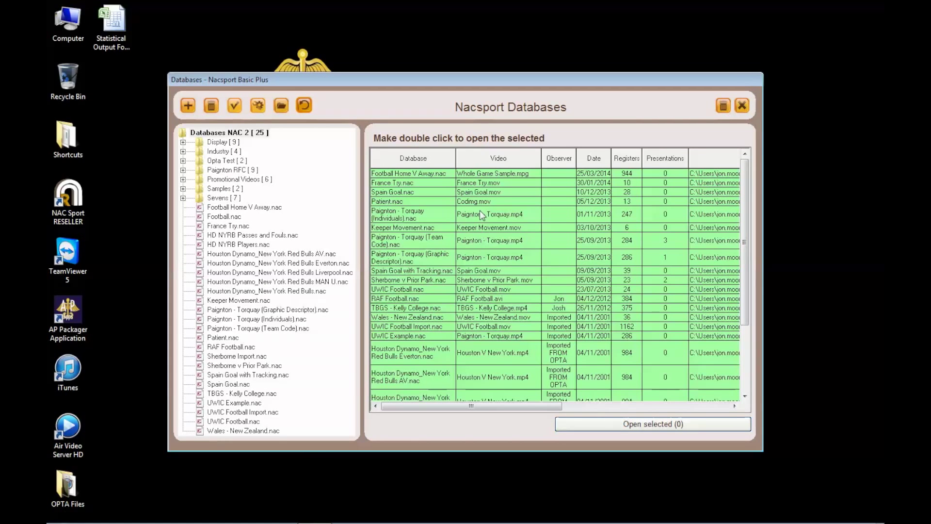
click(487, 173)
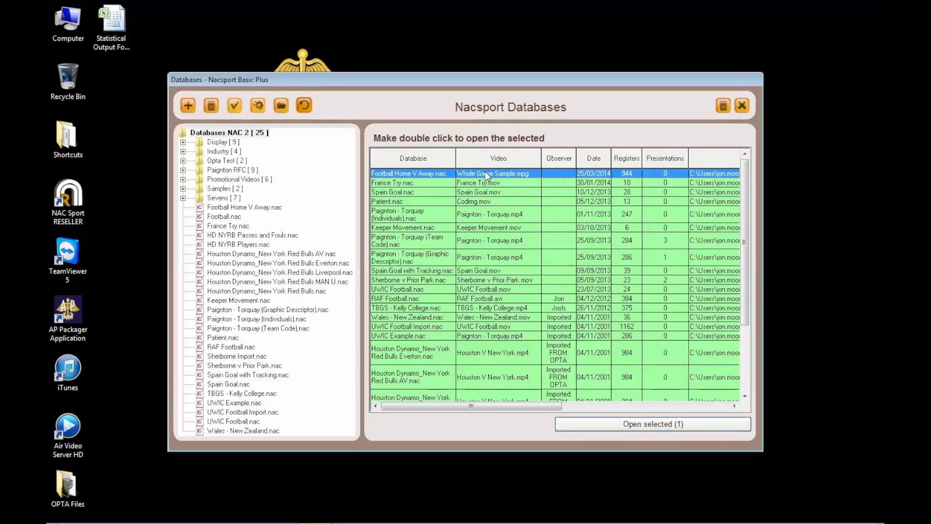
double_click(486, 174)
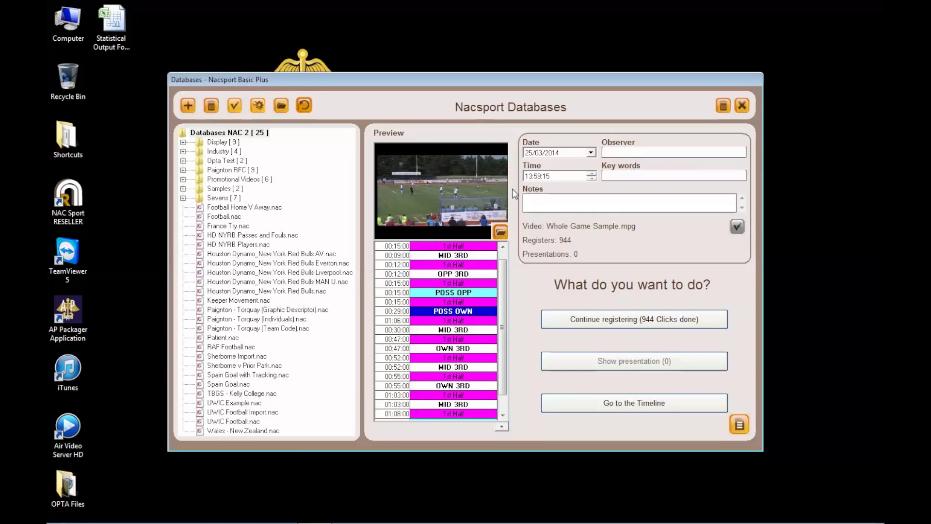
Resume registering and bring up the Football Home V Away event timeline
click(582, 324)
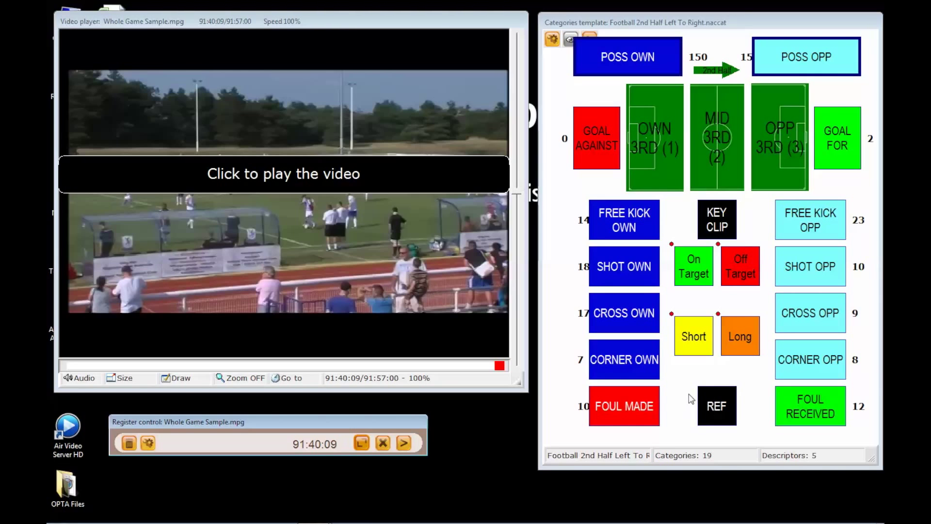
click(404, 443)
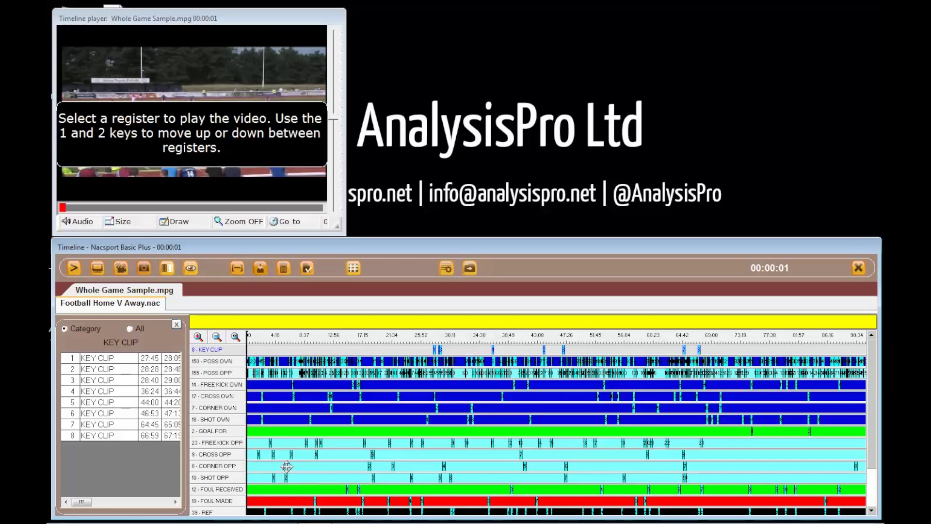
Play the 83:32:00 second-half GOAL FOR clip from the Data Matrix, then close it
click(353, 268)
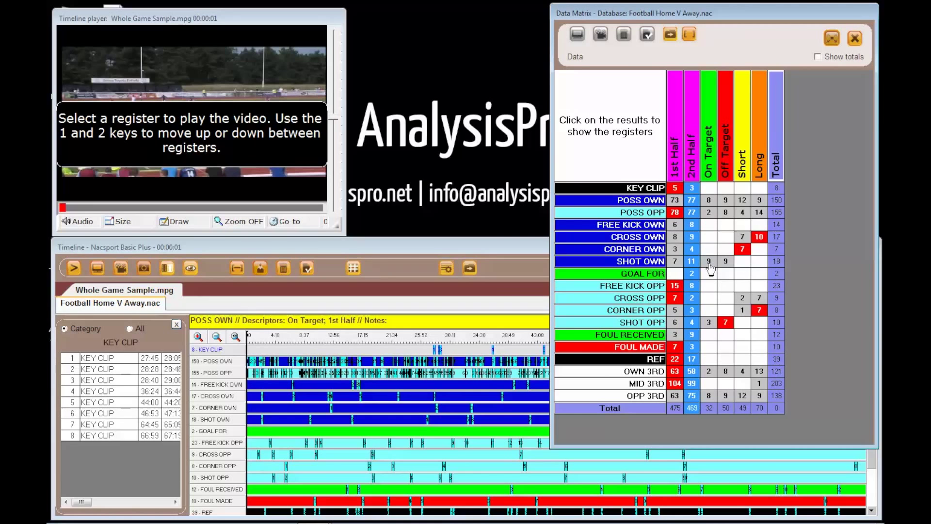
click(692, 274)
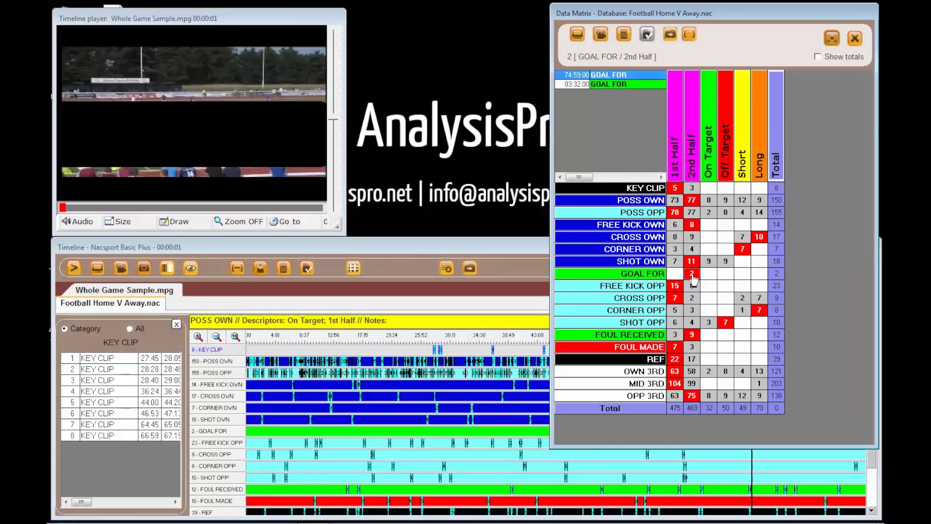
click(622, 85)
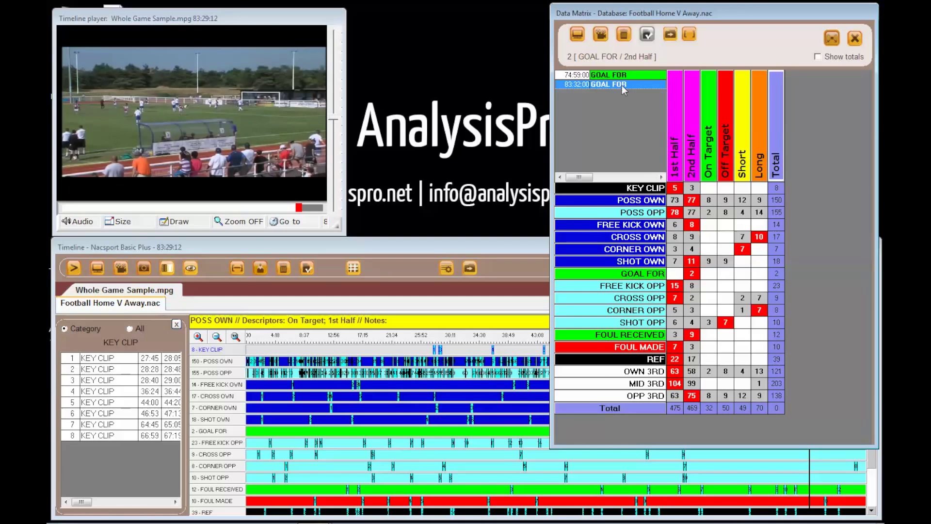
click(854, 39)
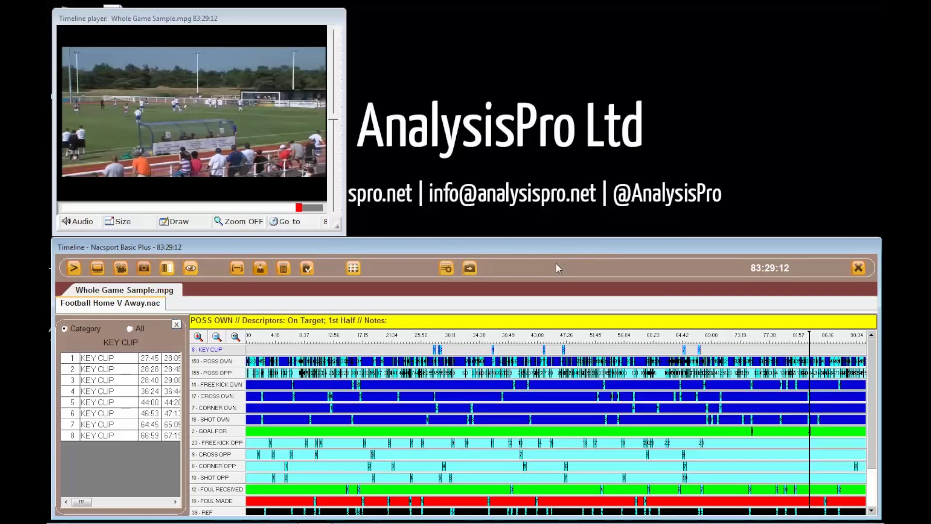
Export the match timeline to MS Excel using XLS format 2
click(469, 268)
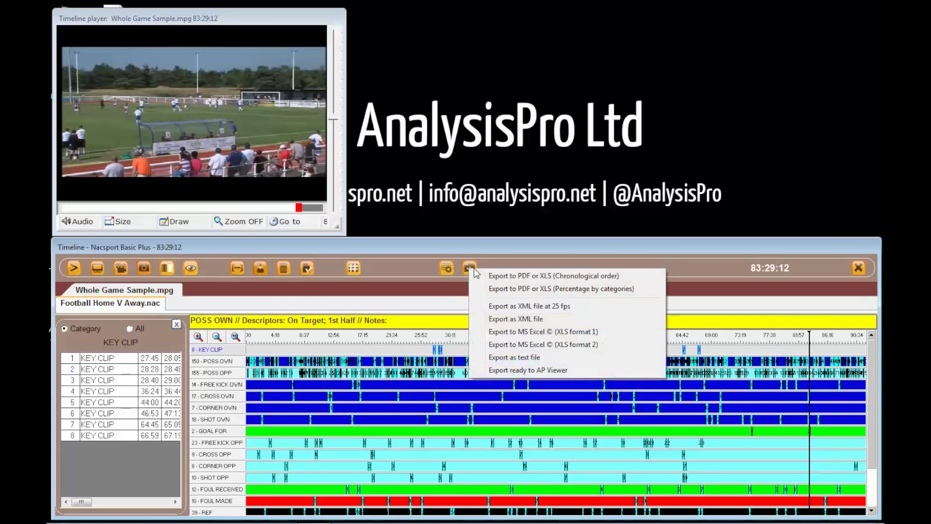
click(601, 345)
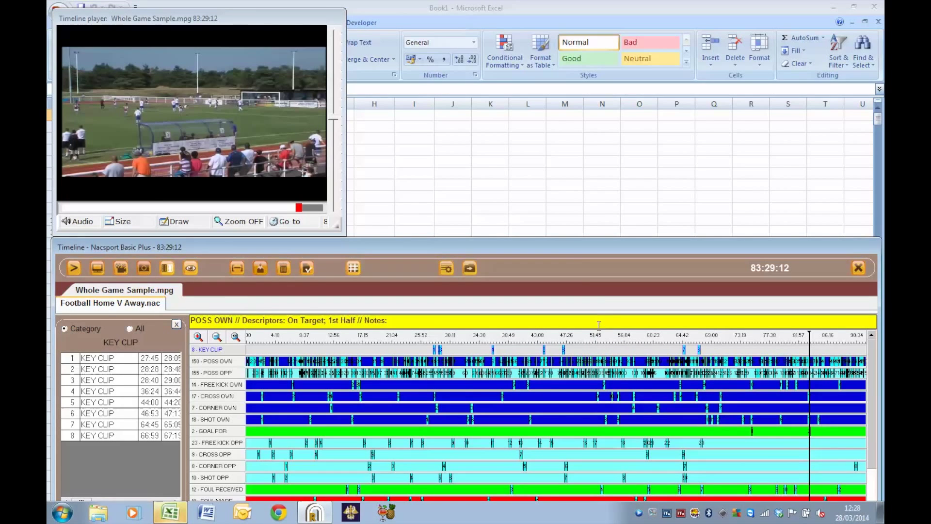
Bring Book1 forward and open Statistical Output Football (AnalysisPro Ltd).xlsx from the Desktop
click(556, 206)
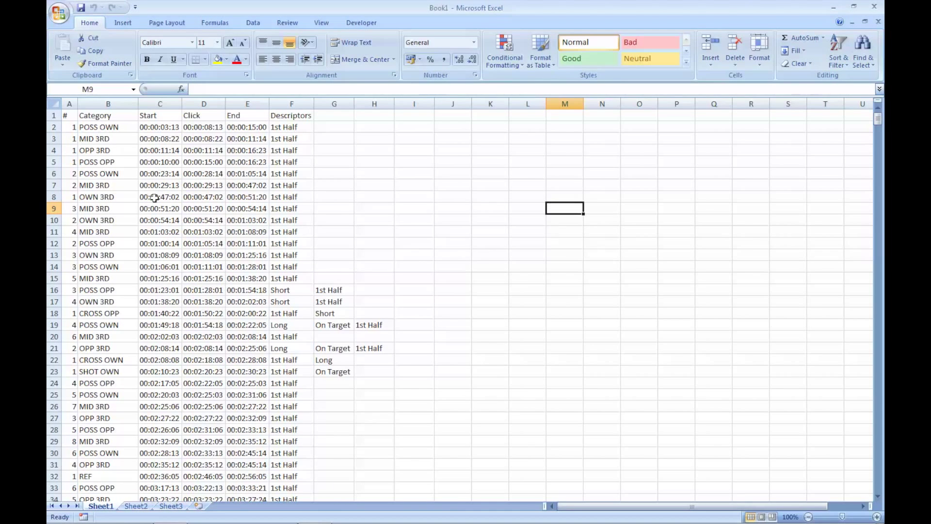
click(91, 518)
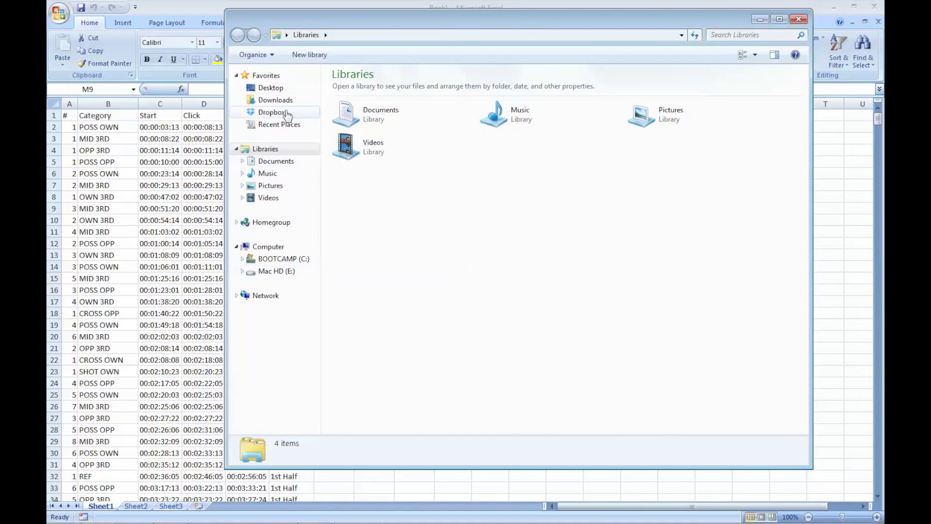
click(266, 87)
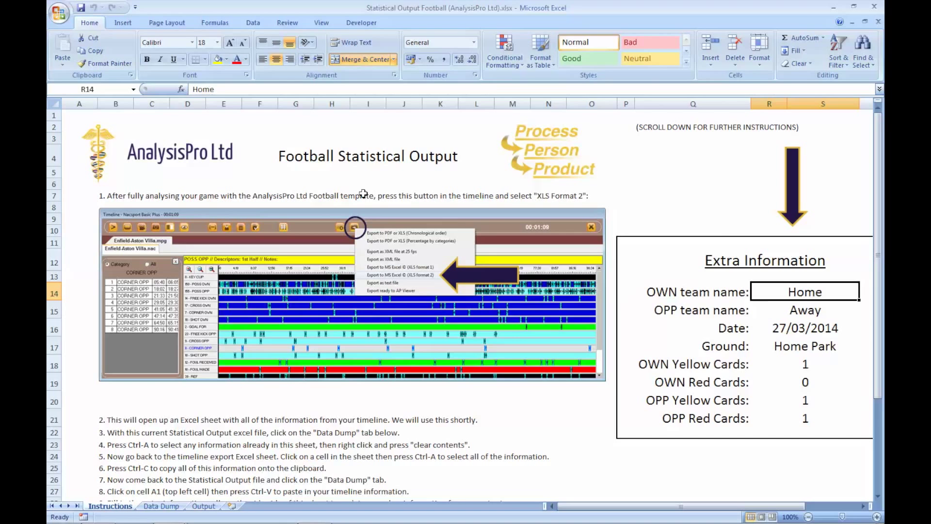
scroll(280, 213, down, 2)
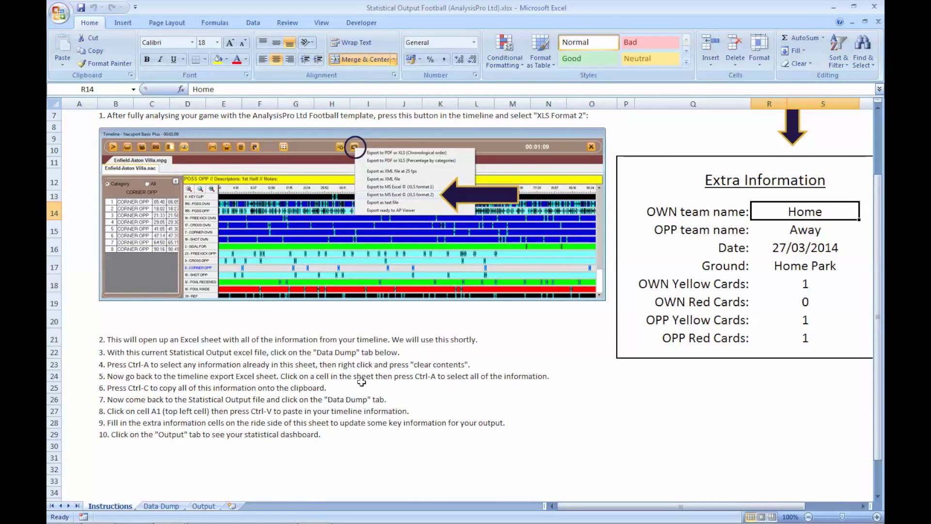
scroll(362, 382, up, 2)
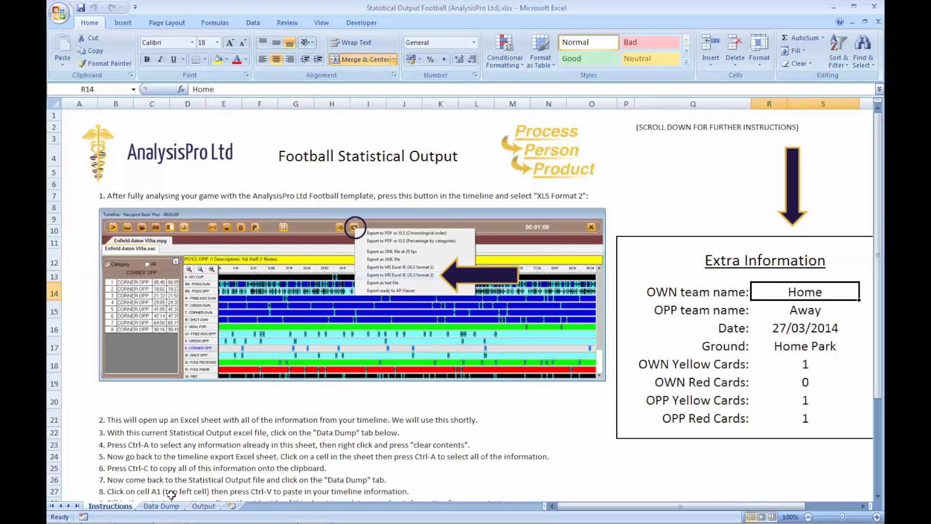
Clear all old data from the Data Dump sheet, check the zeroed Output, then return to Instructions
click(162, 507)
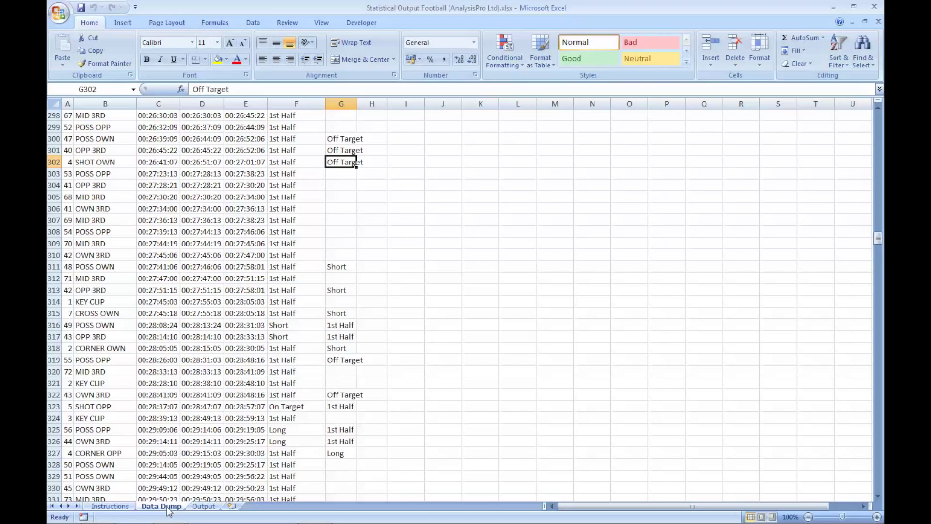
click(162, 256)
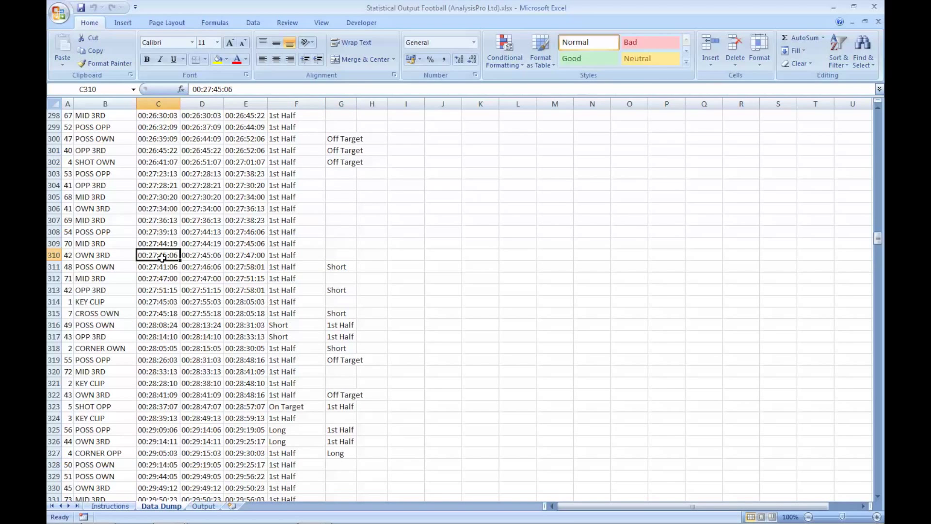
key(ctrl+a)
right_click(162, 257)
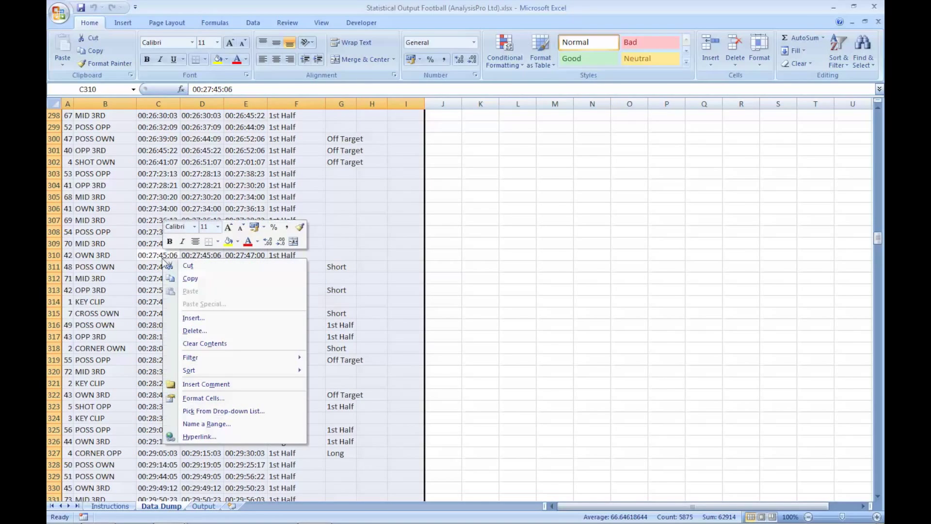
click(209, 342)
click(209, 338)
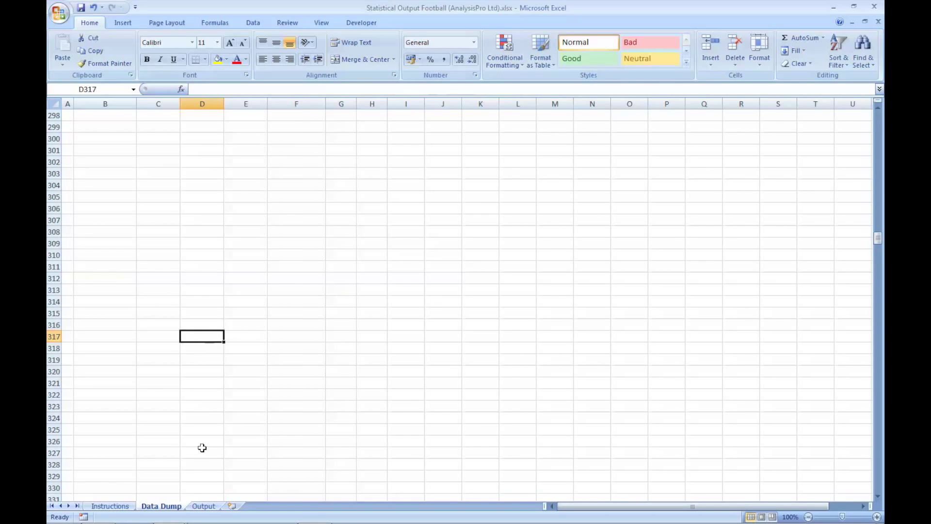
click(204, 507)
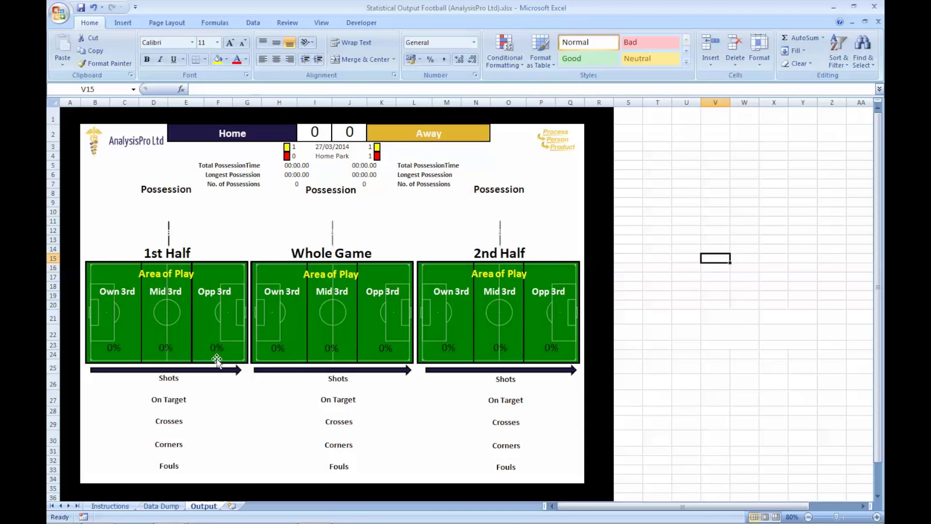
click(119, 506)
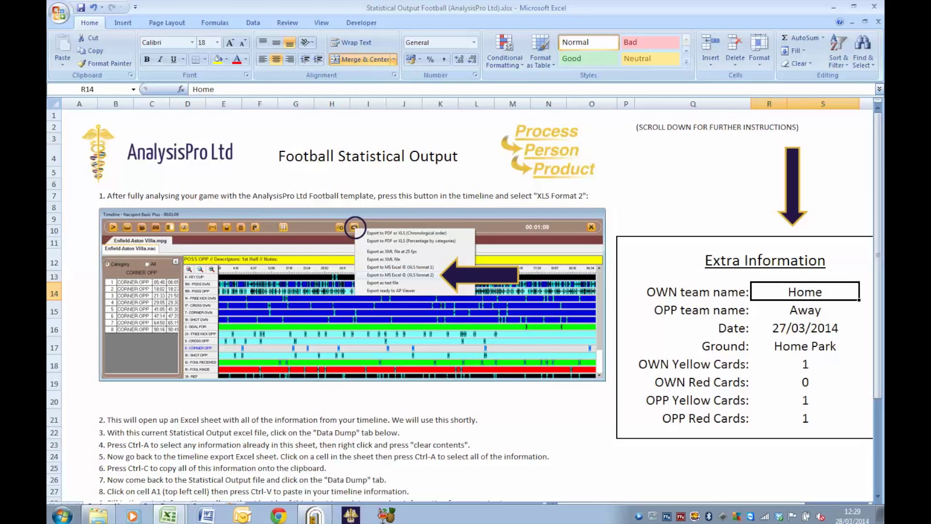
Copy all the exported timeline data in the Book1 workbook
click(166, 515)
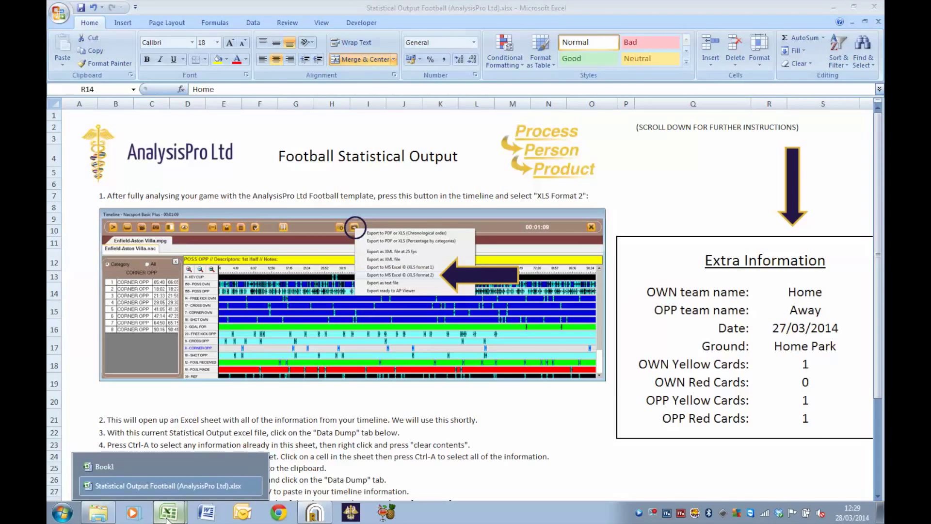
click(107, 465)
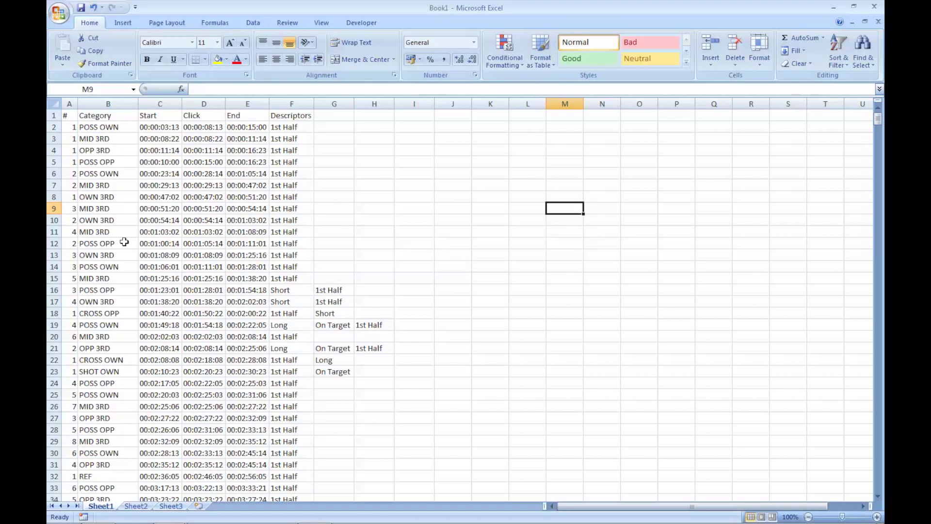
click(108, 172)
key(ctrl+a)
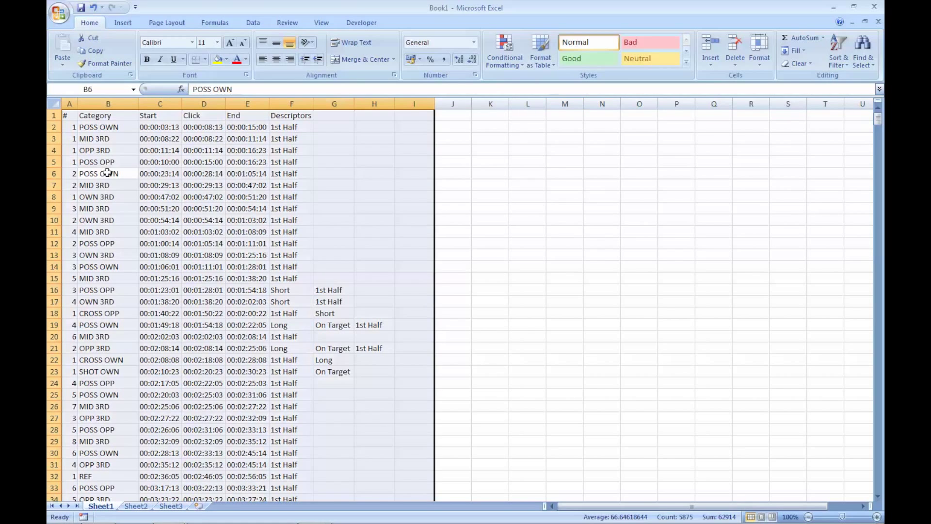
right_click(107, 173)
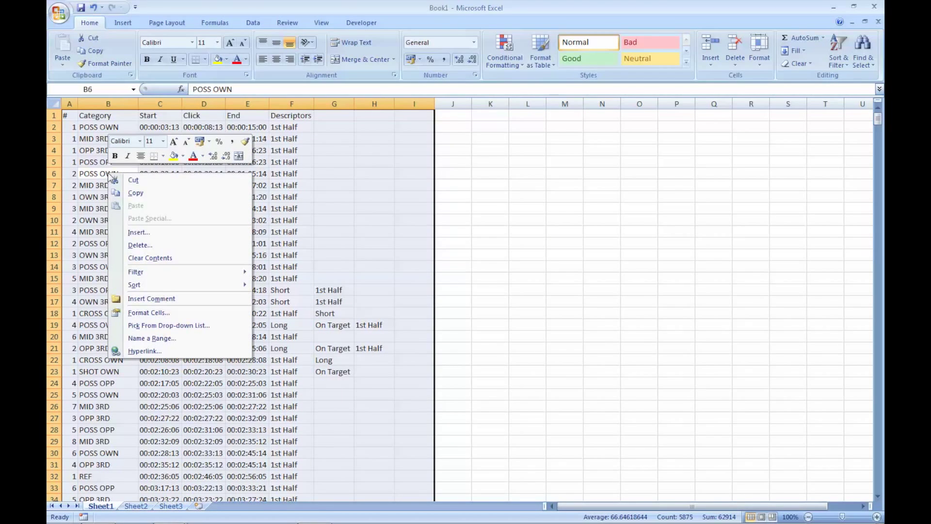
click(129, 192)
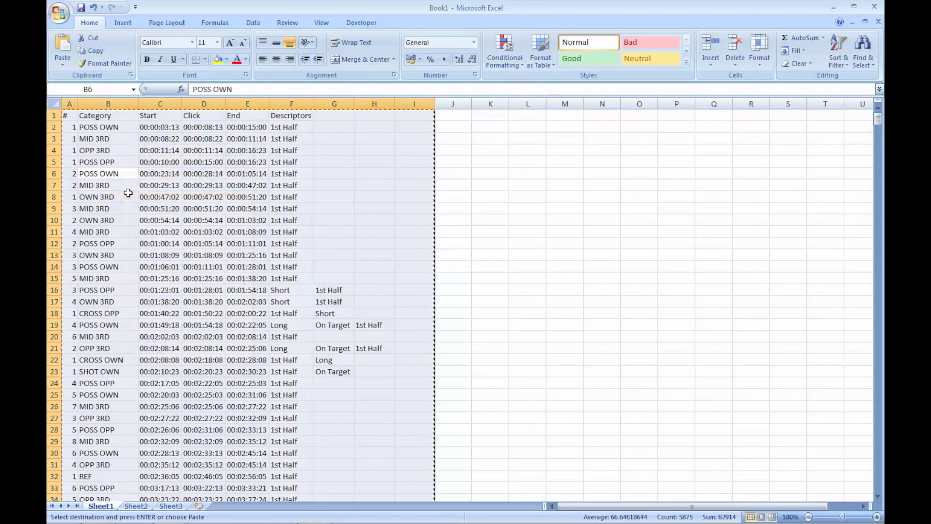
Return to the Statistical Output workbook's empty Data Dump sheet
click(165, 505)
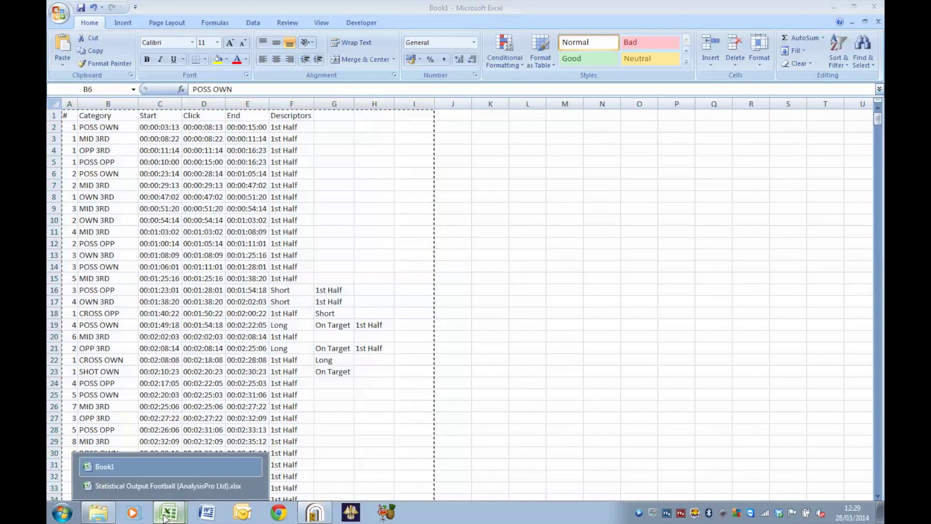
click(166, 485)
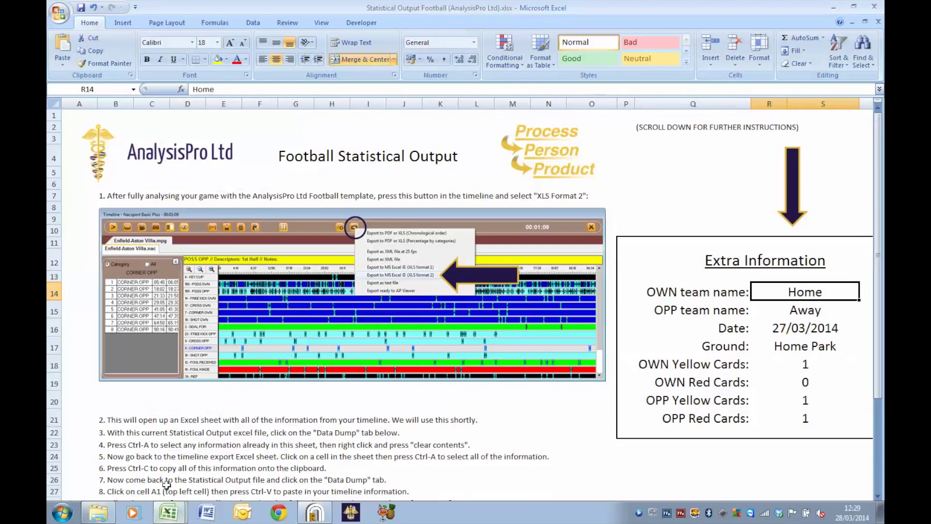
click(165, 506)
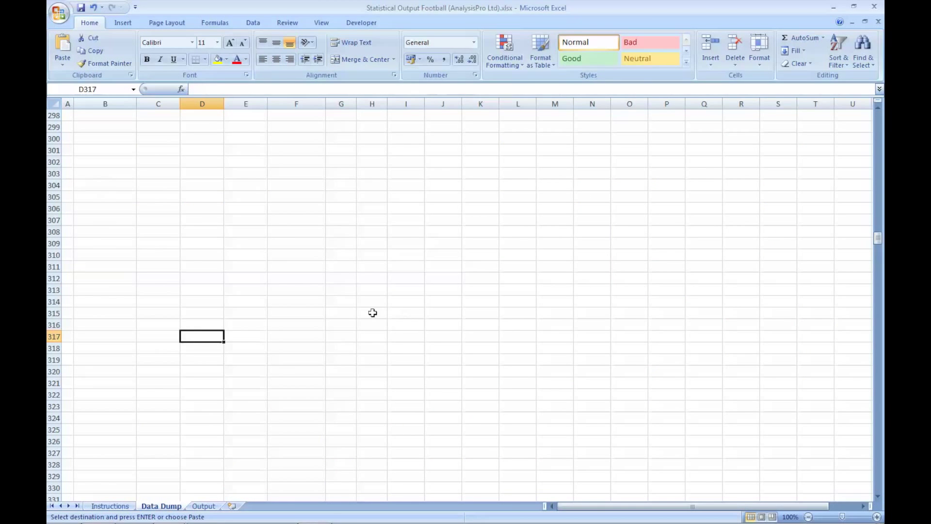
Paste the timeline data into Data Dump at cell A1, then go back to Instructions
drag(878, 240, 878, 115)
click(64, 117)
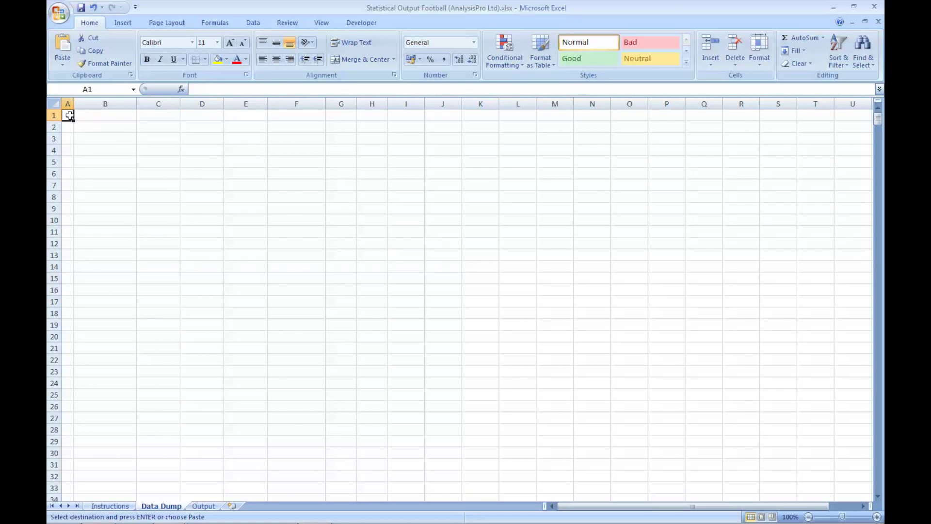
right_click(66, 117)
click(97, 148)
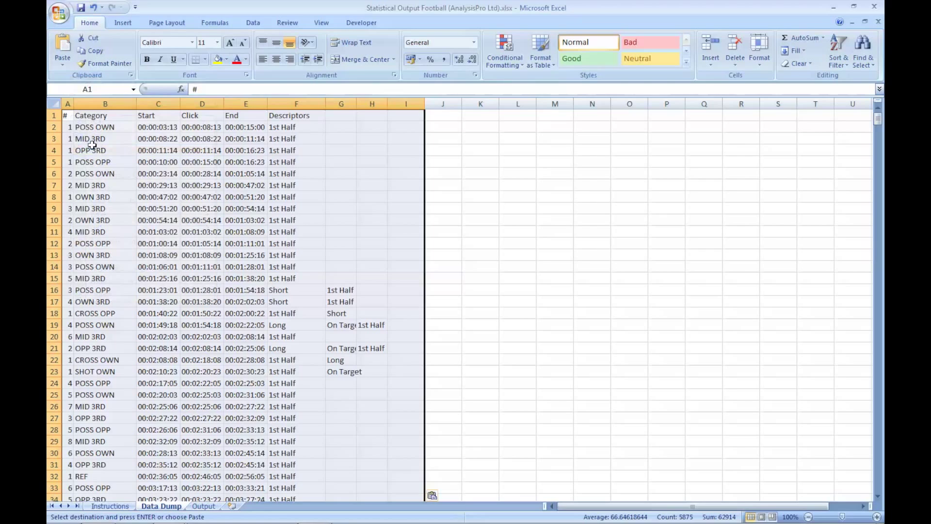
click(348, 193)
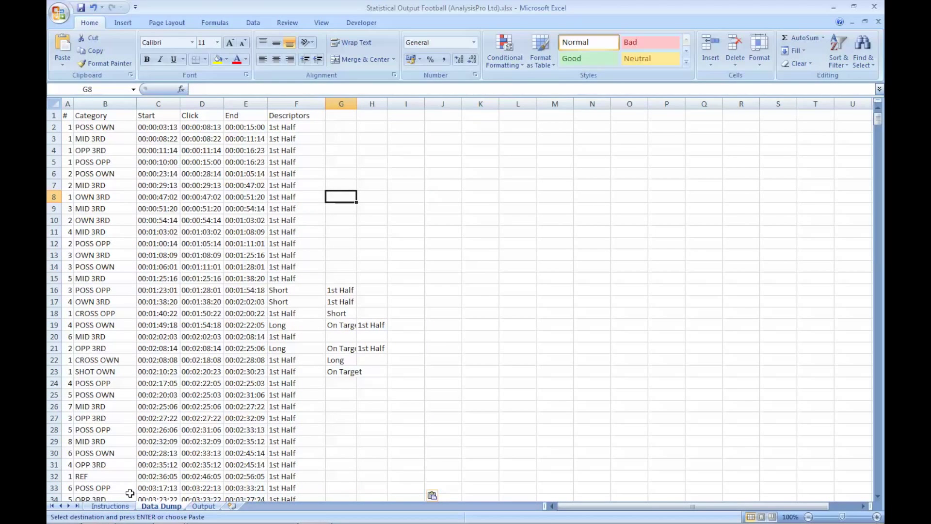
click(108, 506)
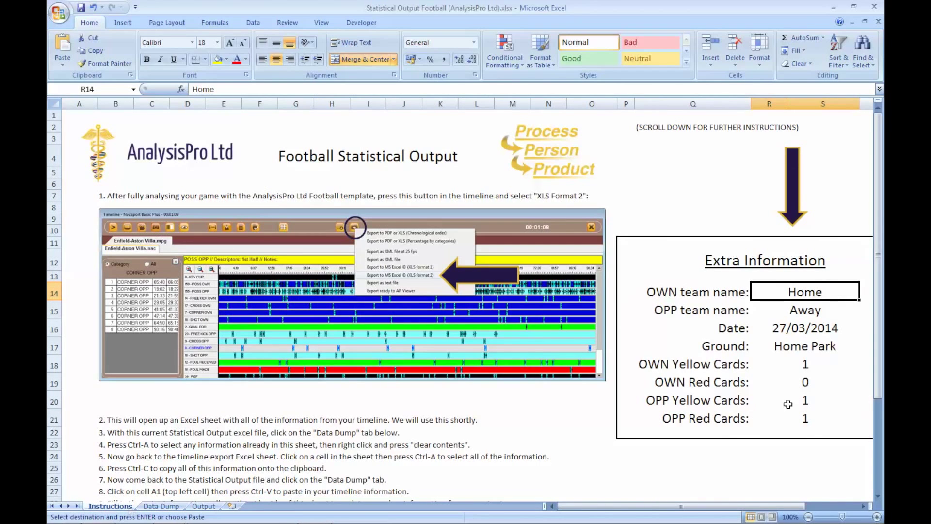
Enter date 28/03/2014 and 2 red cards each for OWN and OPP teams
click(788, 329)
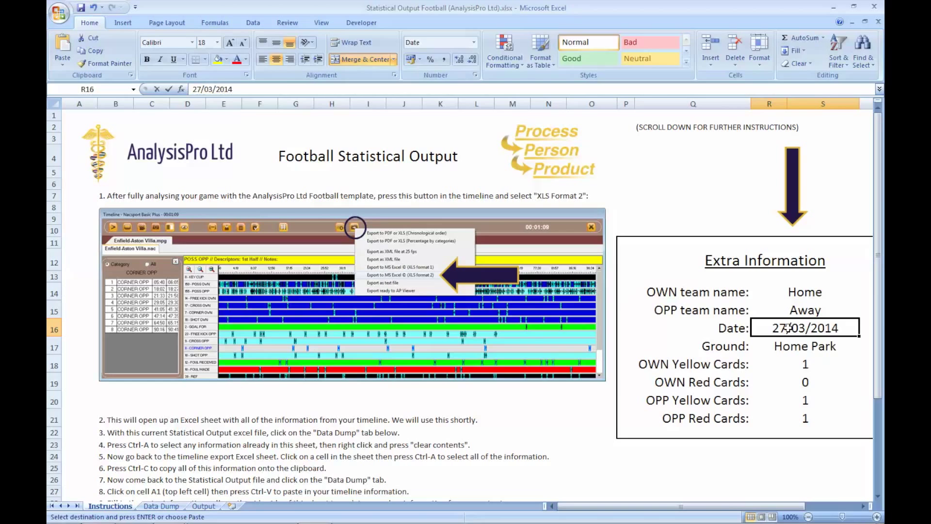
text(28/03/2014)
key(Return)
key(Return)
key(Return)
text(2)
key(Return)
key(Return)
text(2)
key(Up)
key(Up)
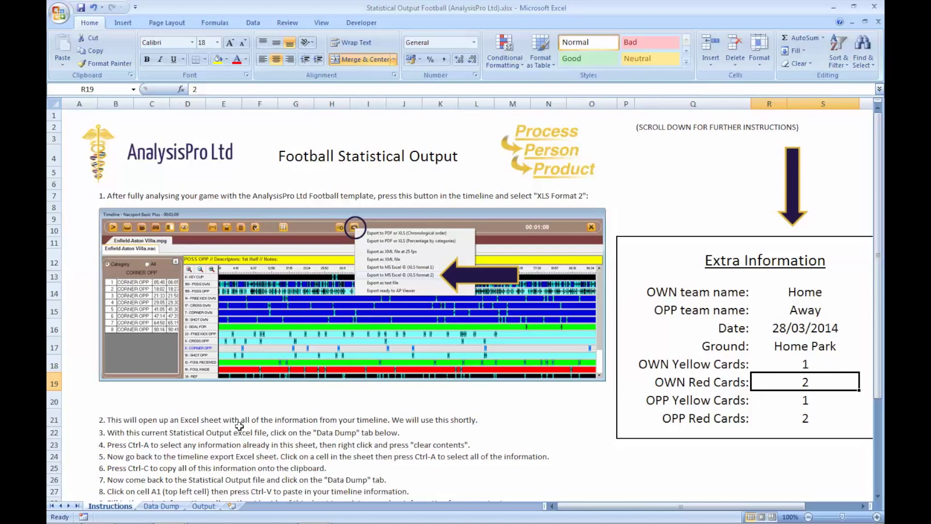
scroll(239, 425, down, 2)
scroll(239, 425, down, 1)
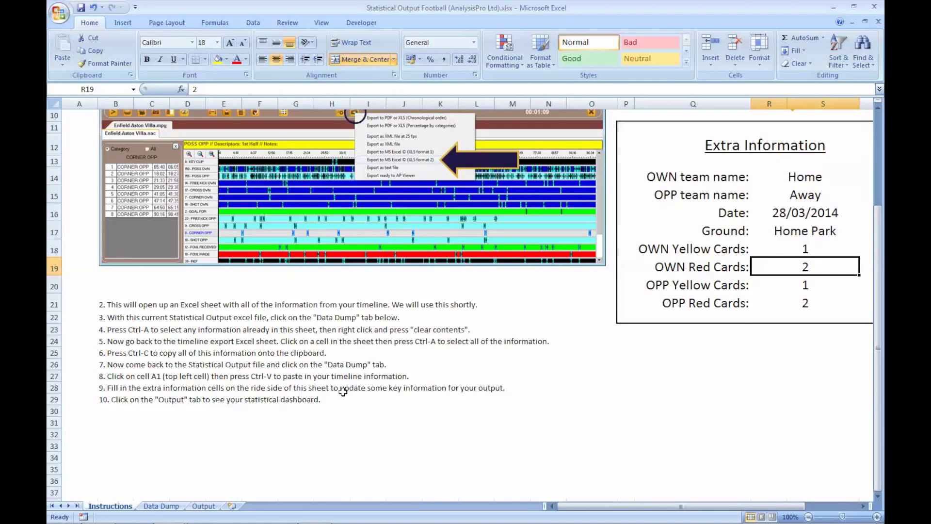
View the populated Output dashboard, then bring the Nacsport windows back to the front
click(204, 506)
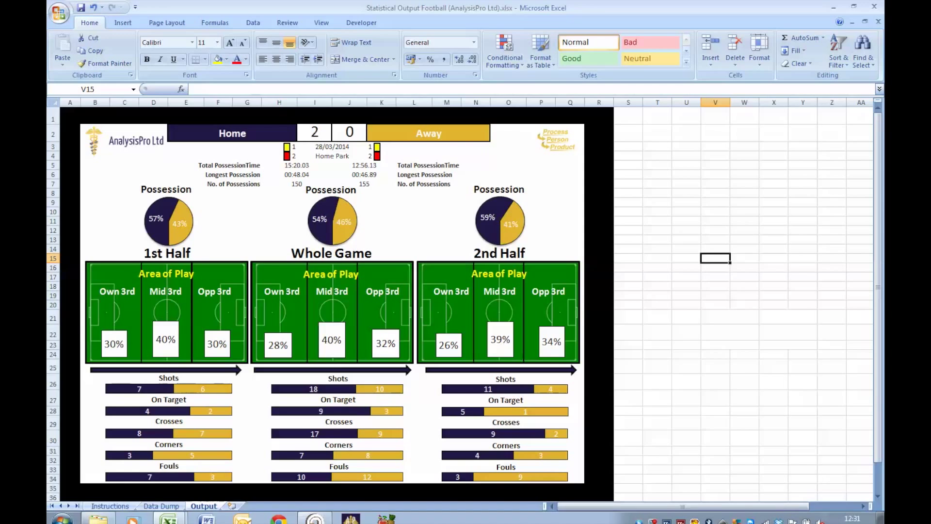
click(313, 514)
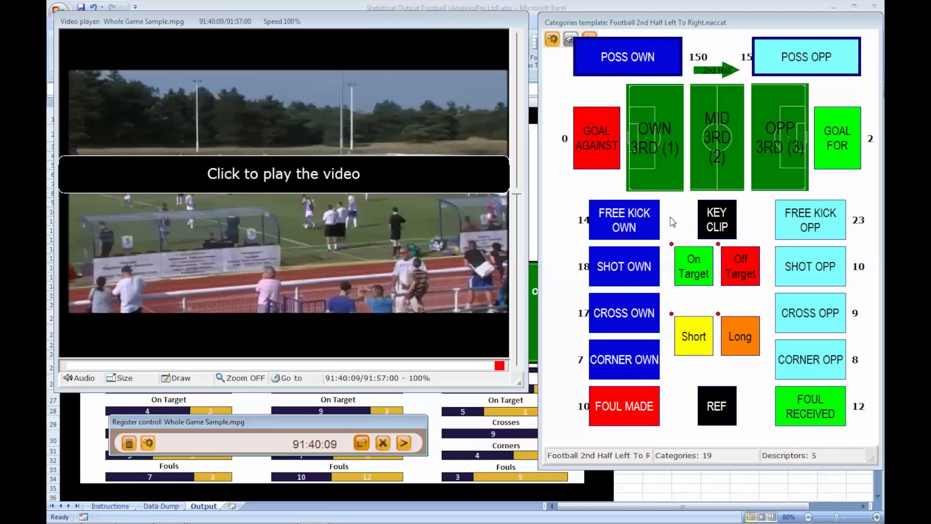
Close the Nacsport video player and categories template to return to the main menu
click(382, 443)
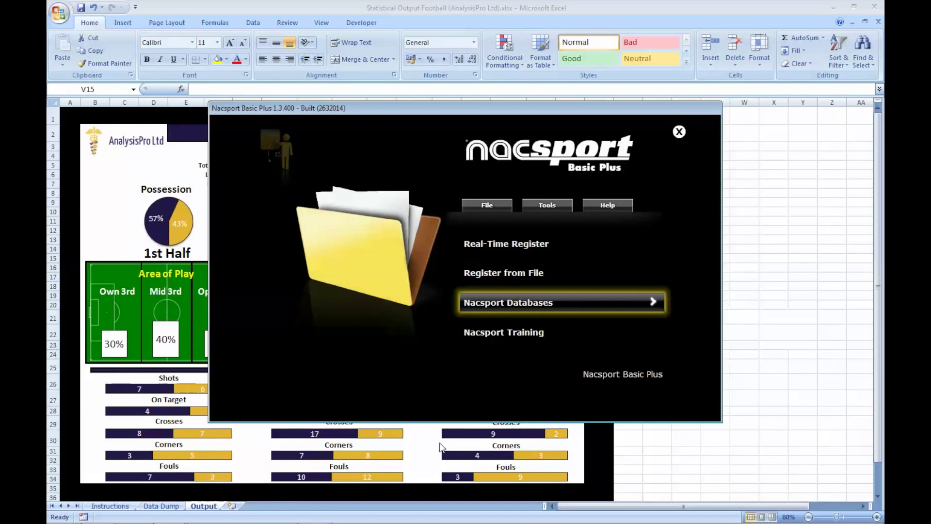